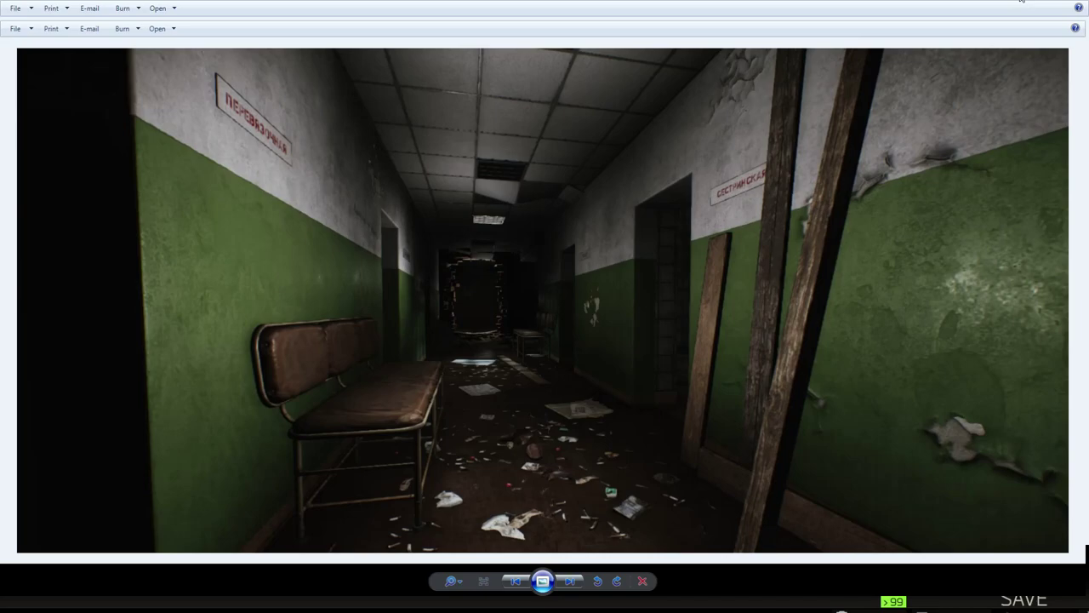
# Advance two images, past the annotated base sketch, to the dark ruined room with wooden pallets and crates.
pyautogui.press('Right')
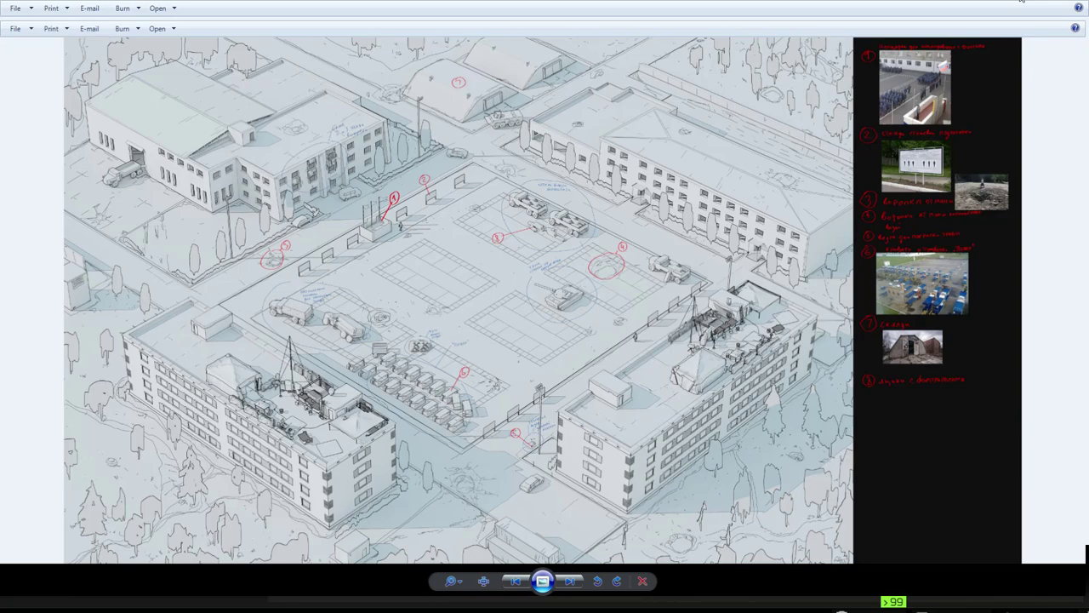
pyautogui.press('Right')
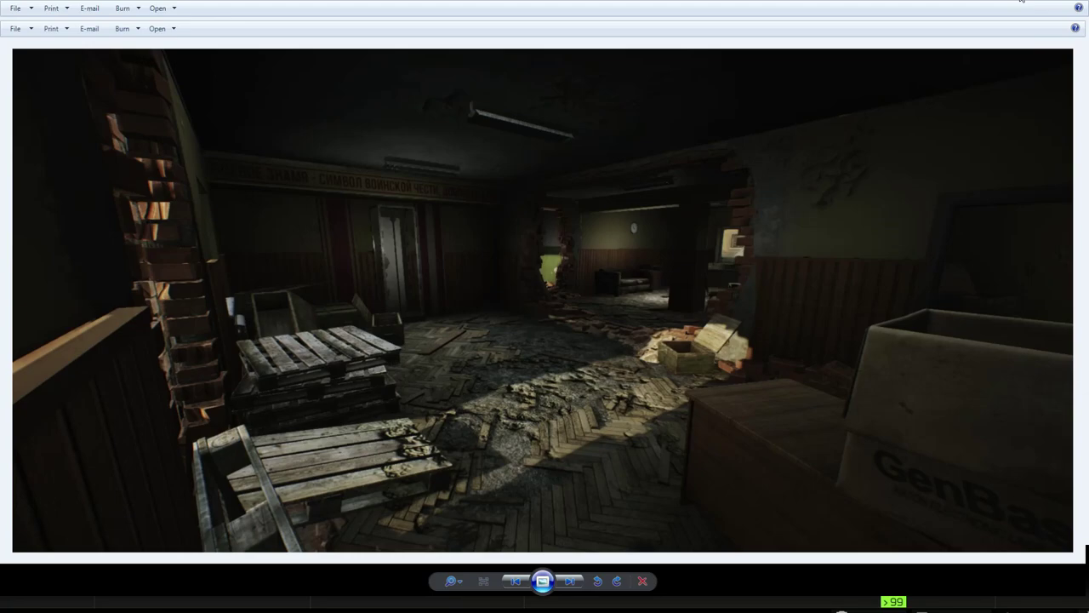
# Advance to the gloomy underground bunker corridor with stacked sandbags and weapon posters.
pyautogui.press('Right')
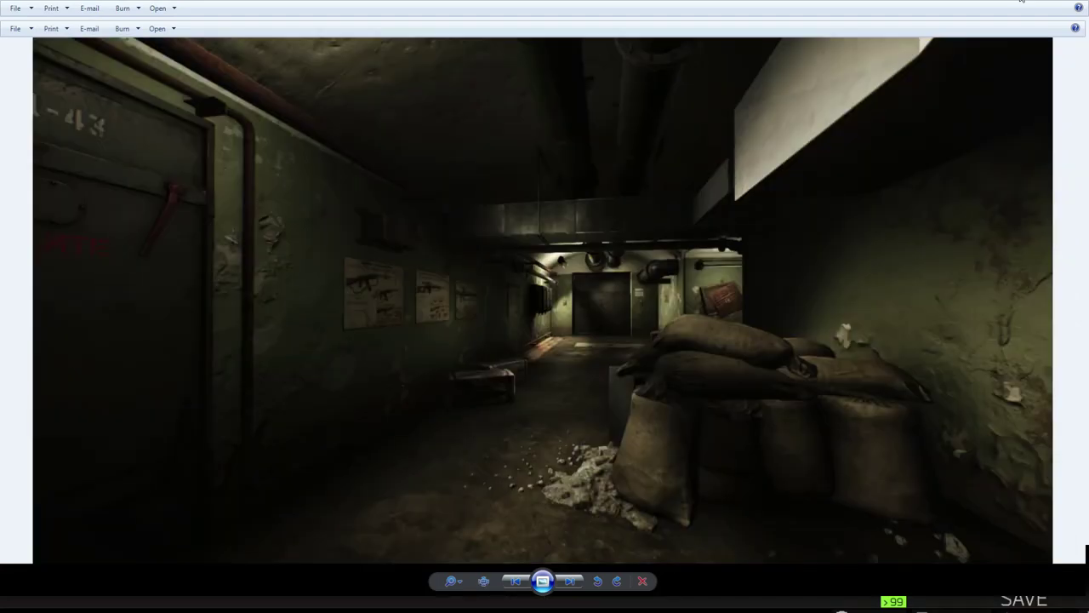
# Advance to the hazy warehouse render with open bay doors, a green jeep, a van and a soldier.
pyautogui.press('Right')
pyautogui.press('Right')
pyautogui.press('Right')
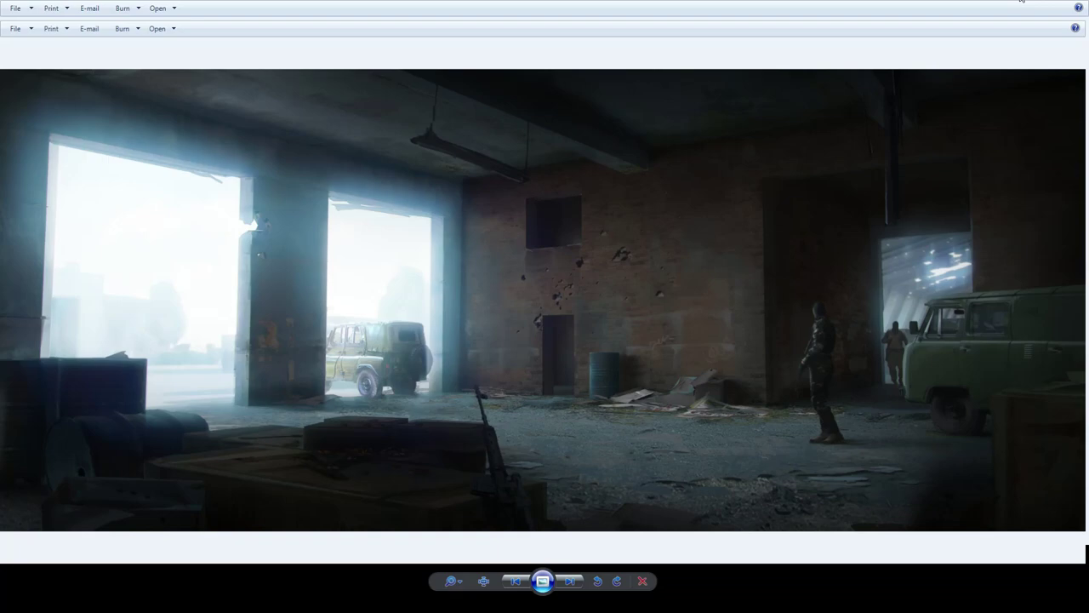
# Advance past the 'БЛОК №2' vault image to the dim tunnel with wooden planks, rubble and a cable spool.
pyautogui.press('Right')
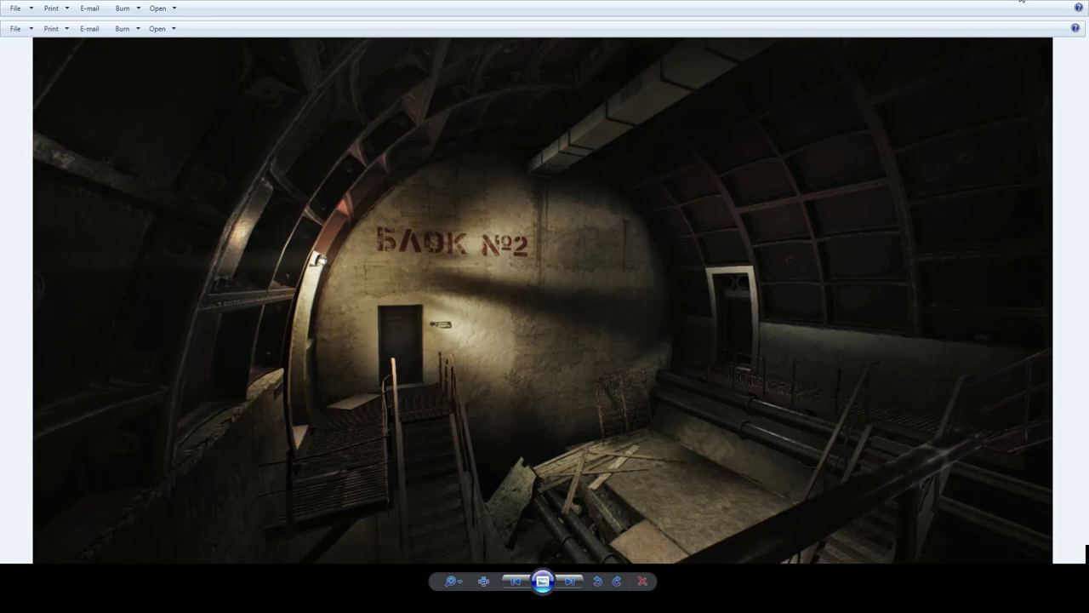
pyautogui.press('Right')
pyautogui.press('Right')
pyautogui.press('Right')
pyautogui.press('Right')
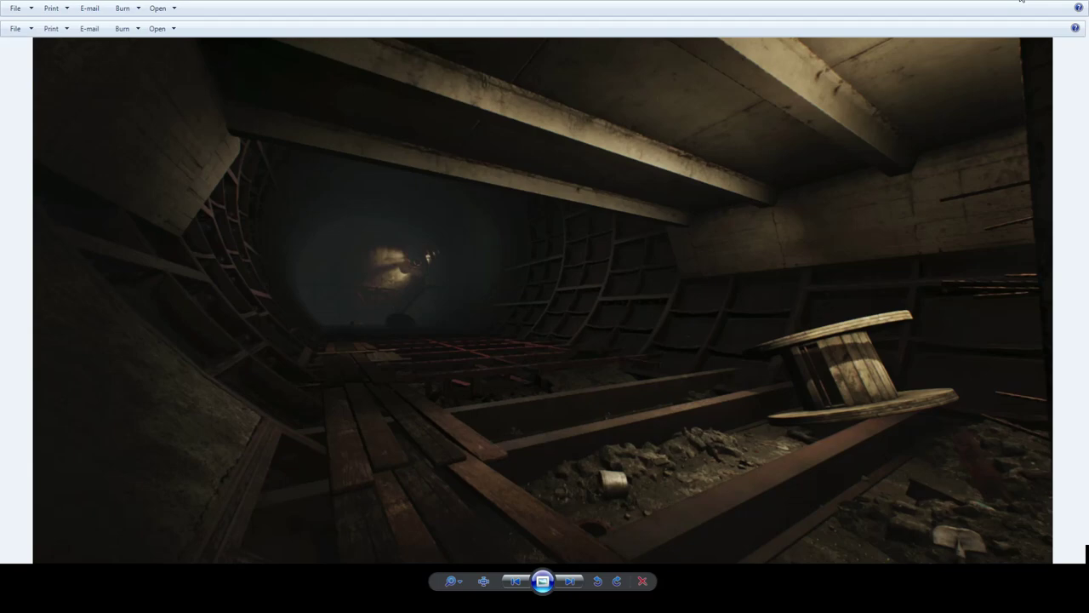
# Advance to the Unity editor capture of the cutaway multi-storey building in shaded wireframe.
pyautogui.press('Right')
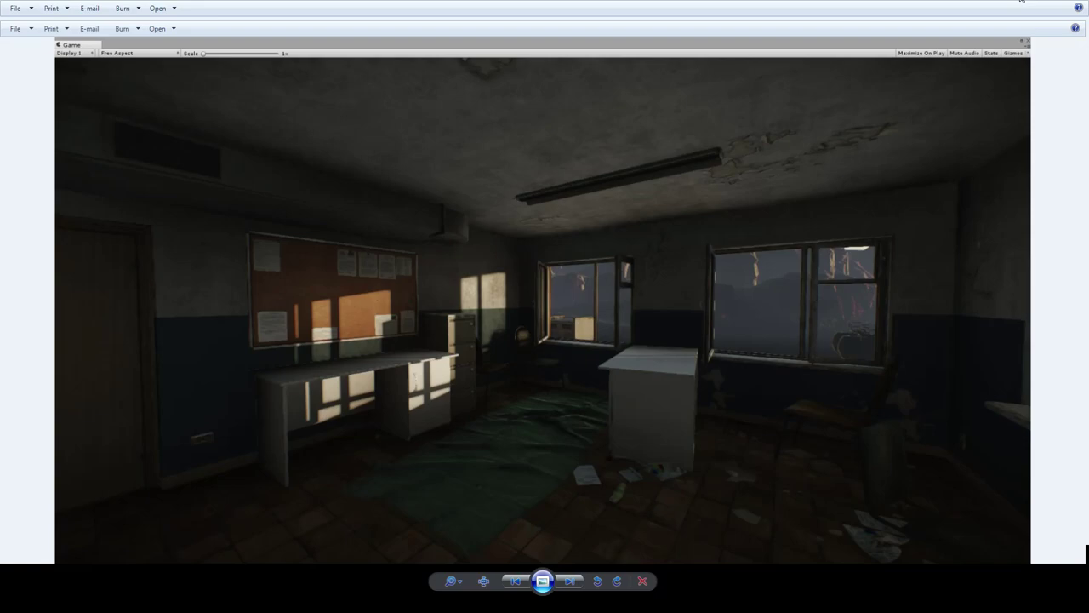
# Advance to the Unity game-view shot of the tiled washroom with a hole blasted through the wall.
pyautogui.press('Right')
pyautogui.press('Right')
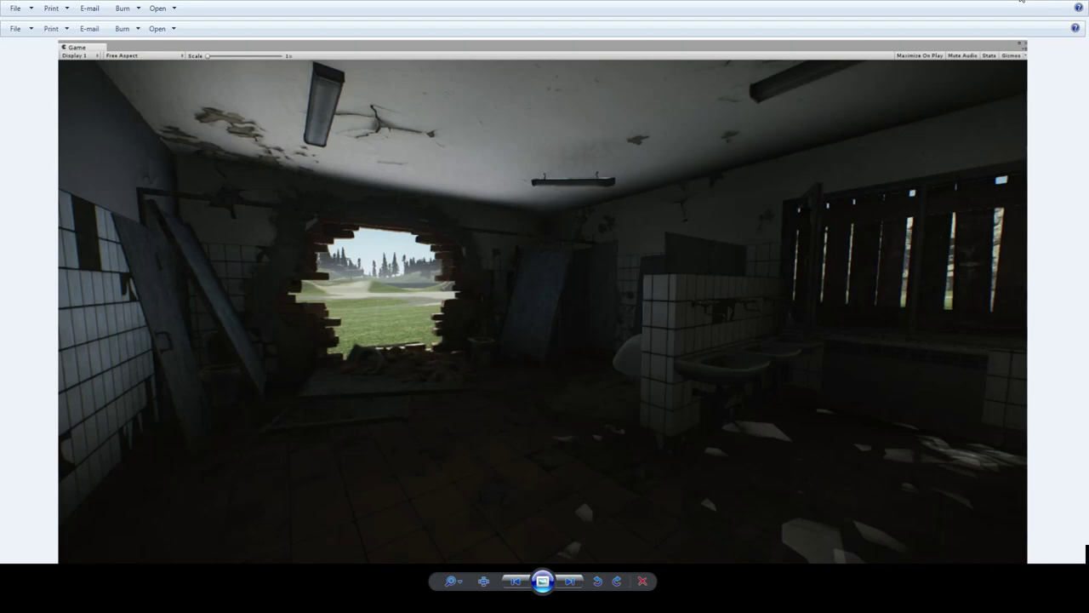
# Advance to the lit basement corridor with 'СЕКЦИЯ 5' electrical cabinets and scattered newspapers.
pyautogui.press('Right')
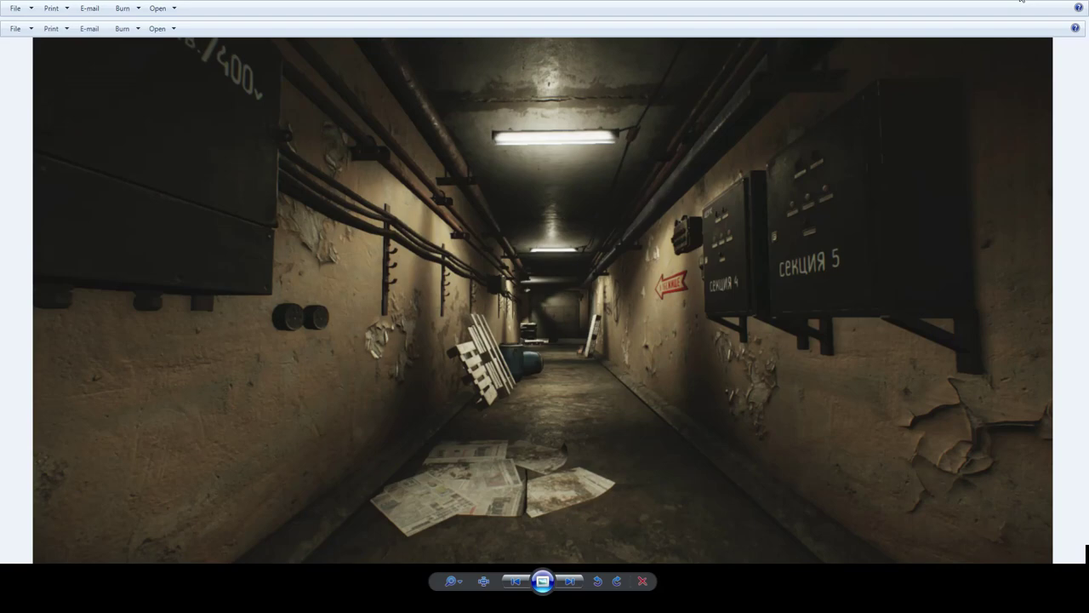
# Advance to the 'ЦЕНТР КОНТРОЛЯ ВОЗДУШНОГО ПРОСТРАНСТВА НОРВИНСКИЙ-2' base map with its legend.
pyautogui.press('Right')
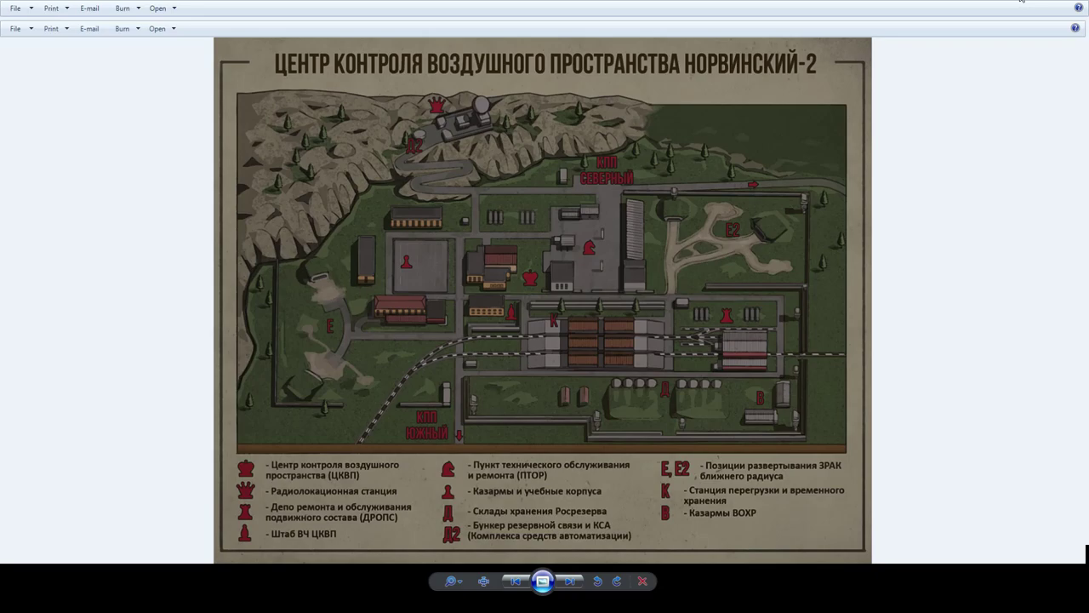
# Move past the map to the panoramic render of a ruined parking lot with a tank and trucks.
pyautogui.press('Right')
pyautogui.press('Right')
pyautogui.press('Right')
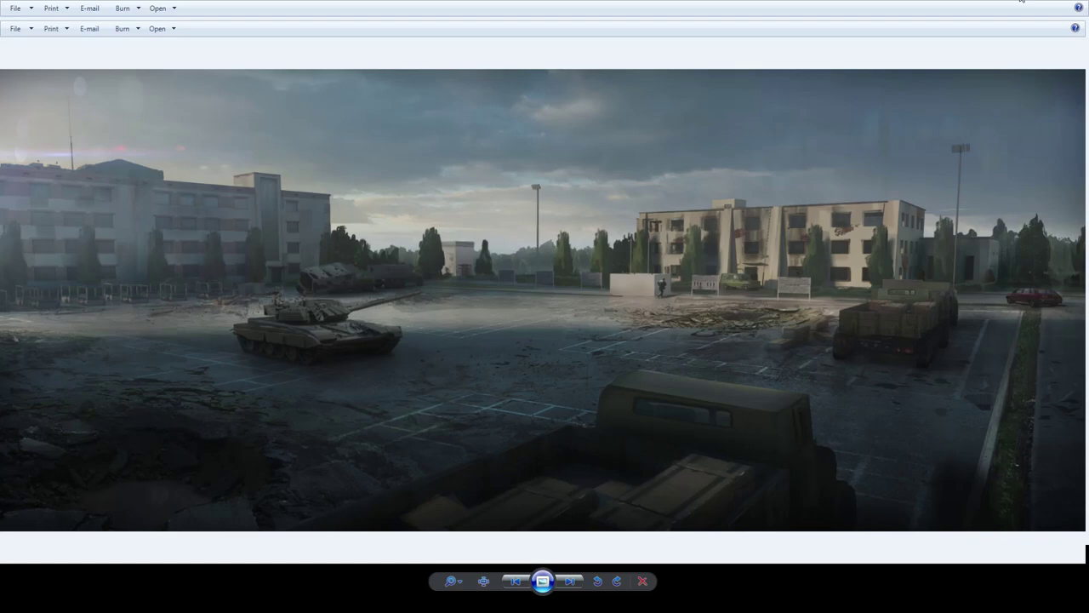